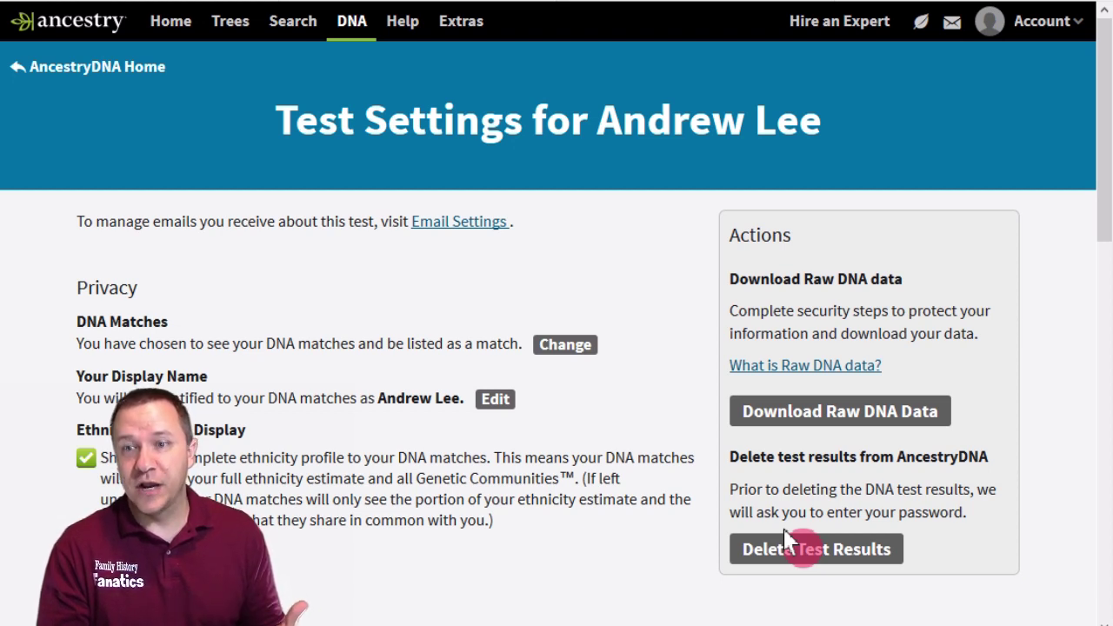
Request the AncestryDNA raw DNA download, confirming with the account password and the risk acknowledgement
click(801, 426)
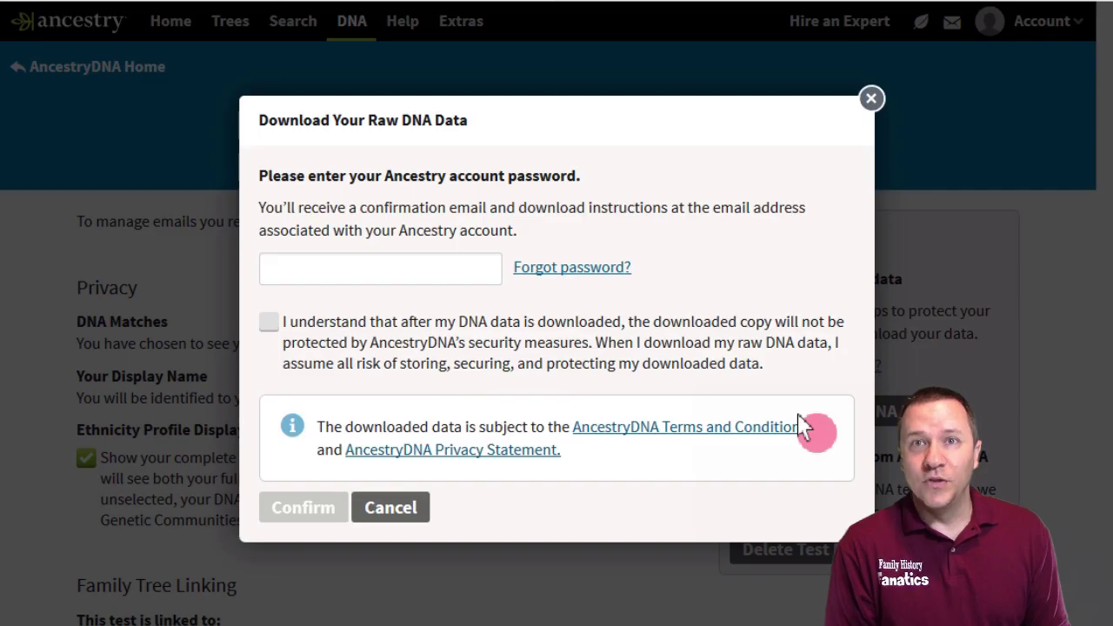
click(418, 274)
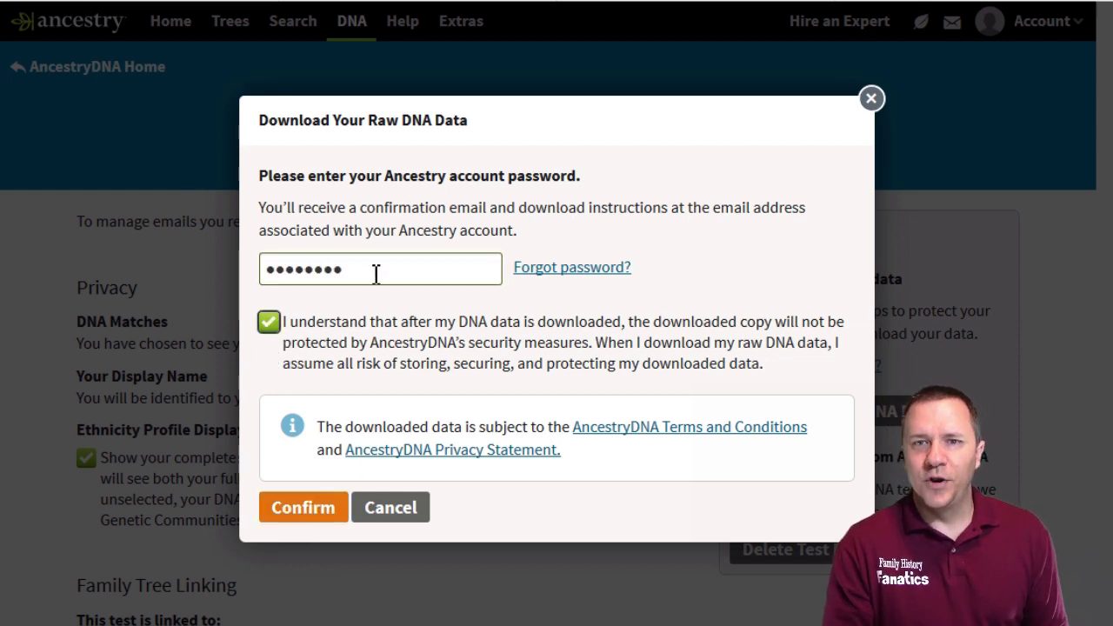
click(268, 366)
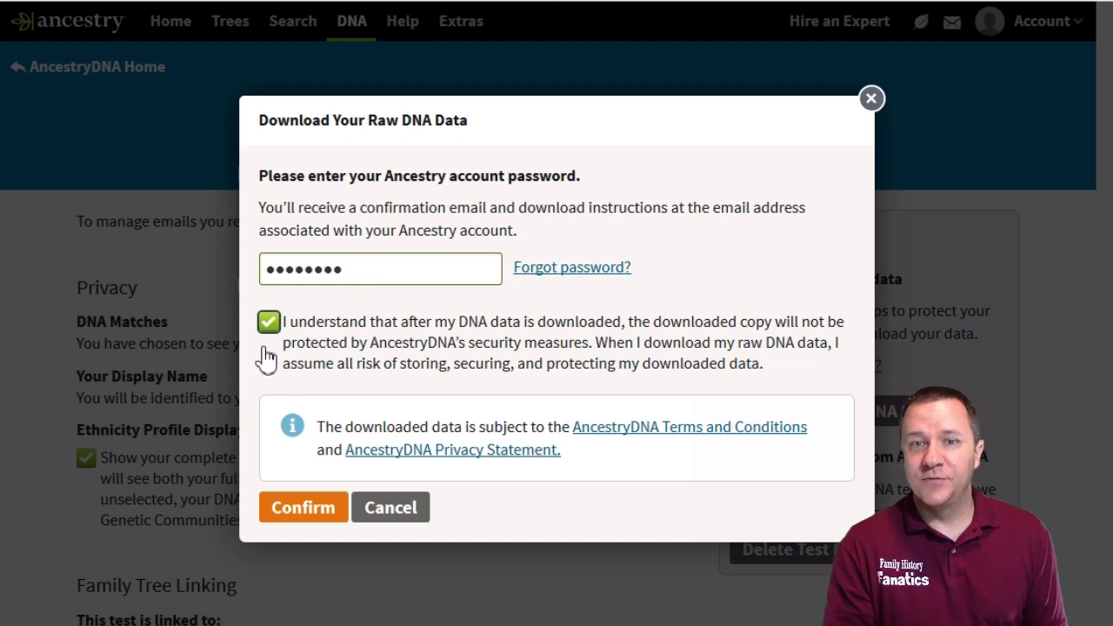
click(300, 513)
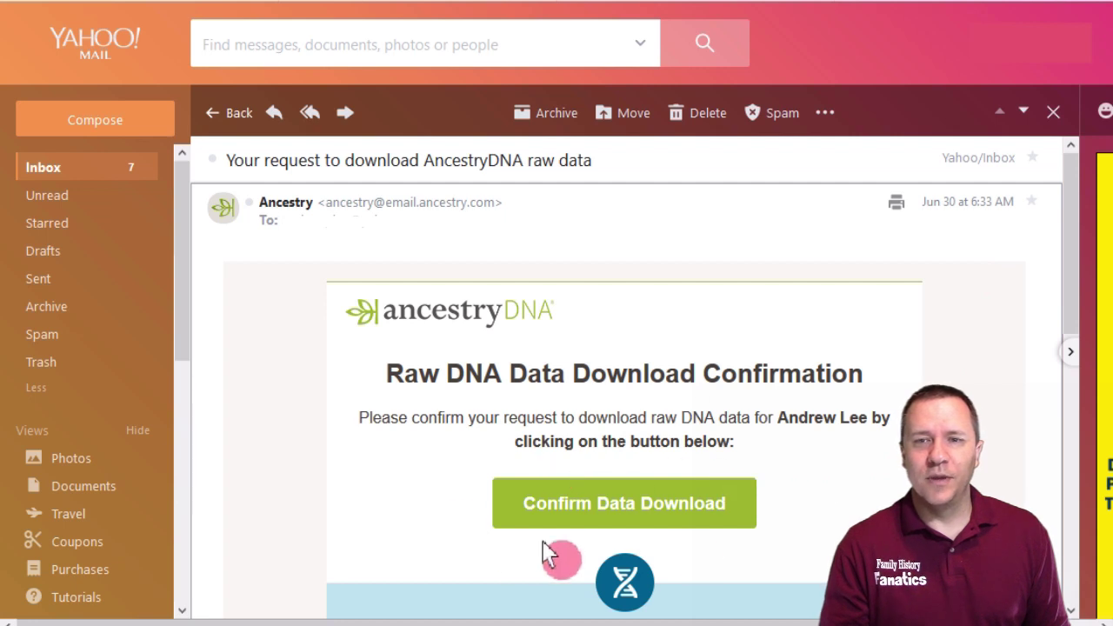
Confirm the AncestryDNA data download from the confirmation email in Yahoo Mail
scroll(766, 543, down, 2)
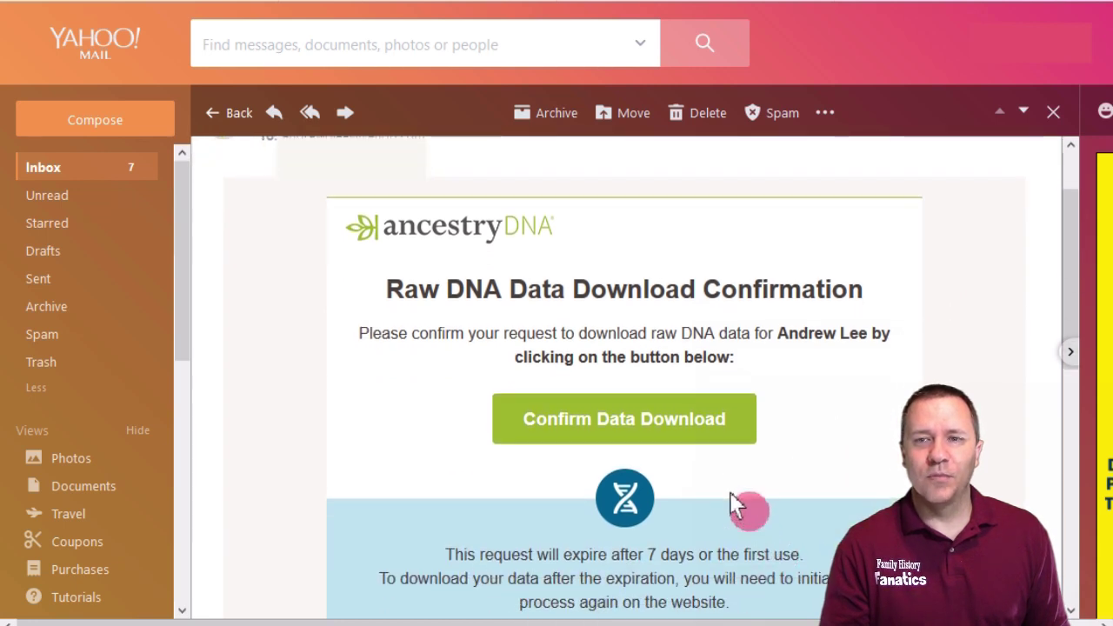
scroll(733, 504, down, 2)
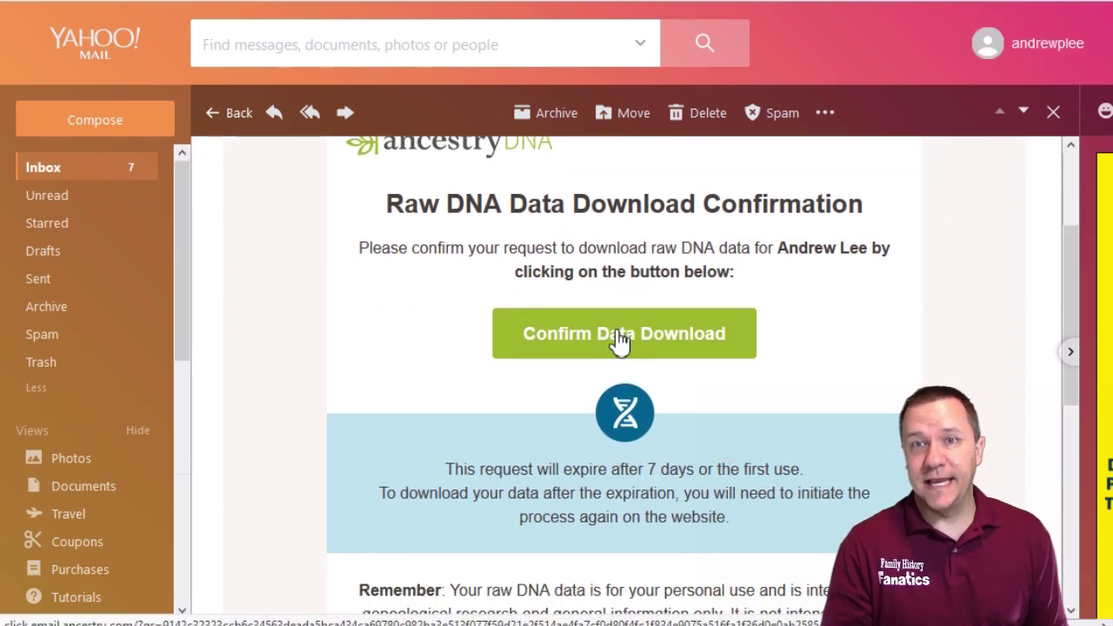
click(619, 341)
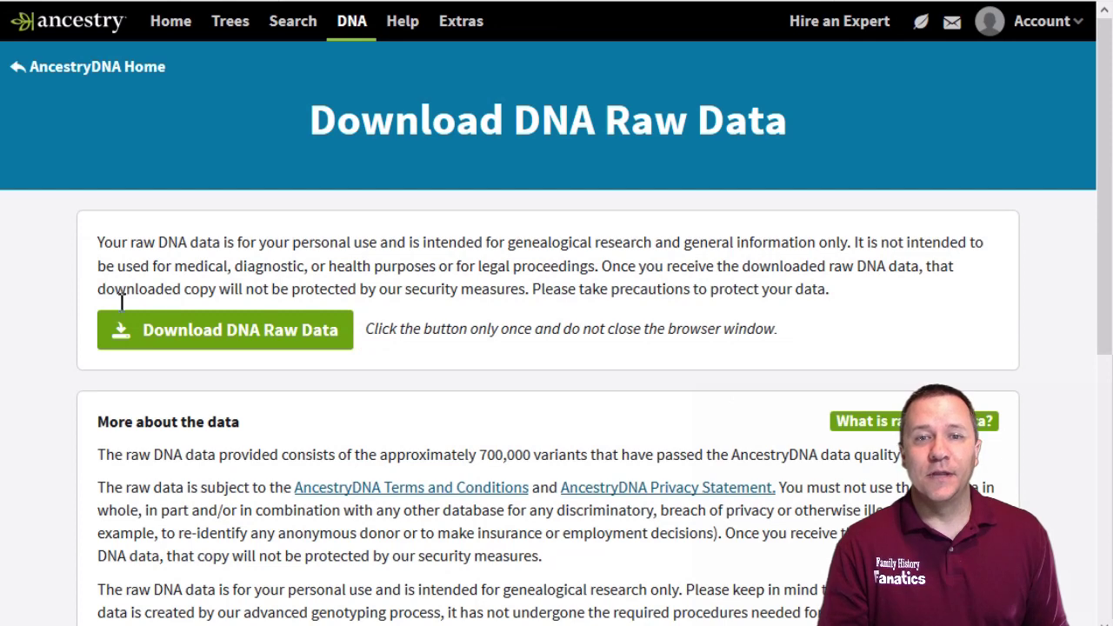
Download the AncestryDNA raw data as the dna-data-2018-06-30 zip file
click(233, 336)
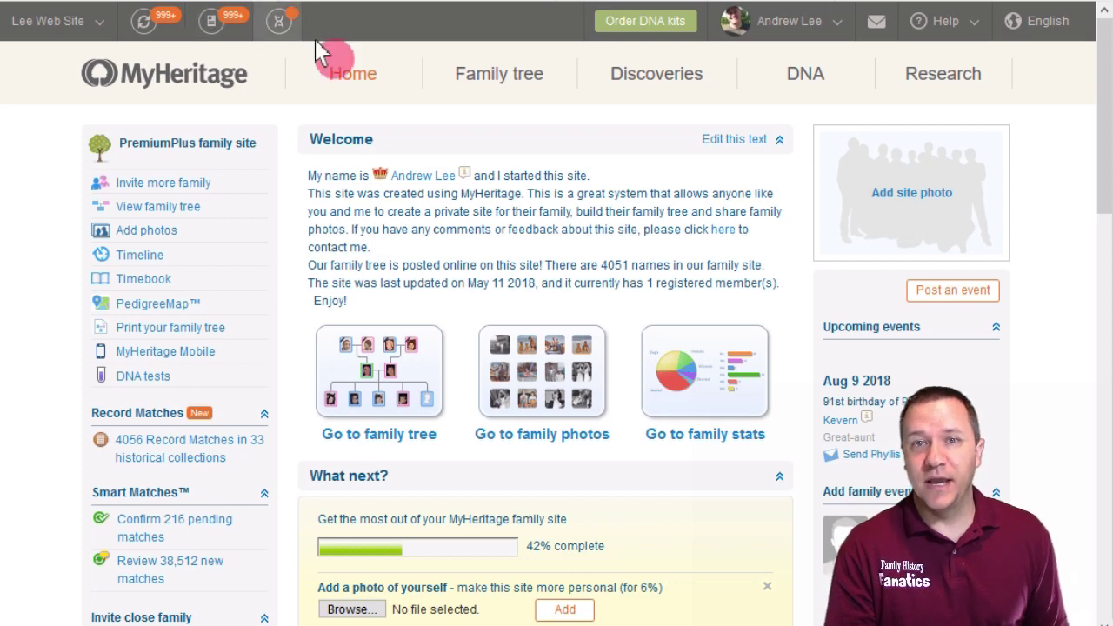
Go to MyHeritage's Manage DNA kits page and show the MH kit's action menu
mouse_move(798, 100)
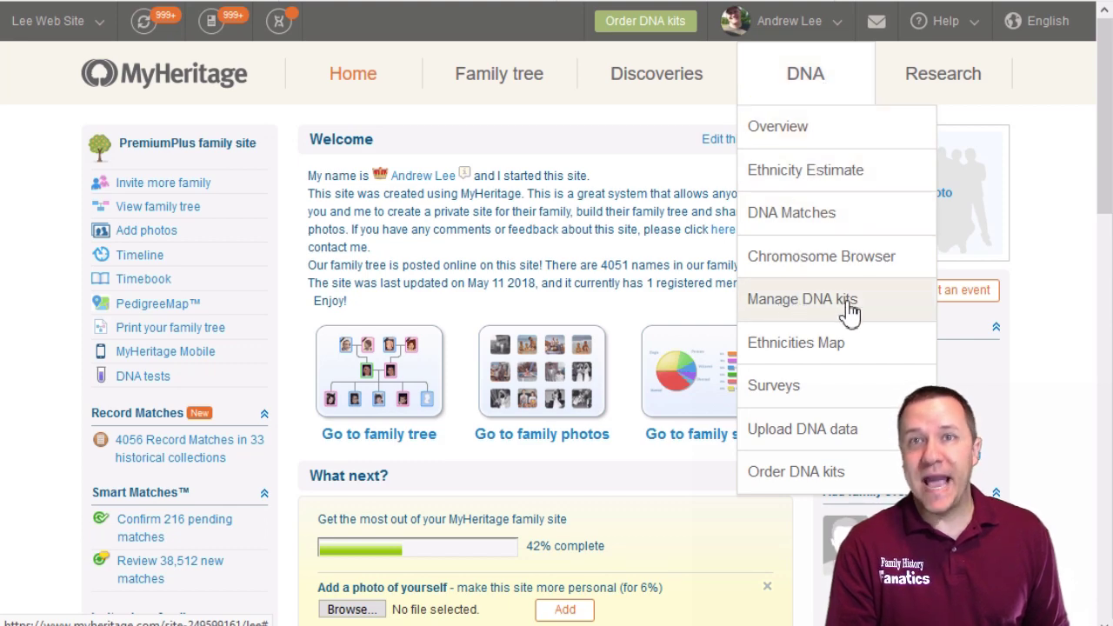
click(809, 306)
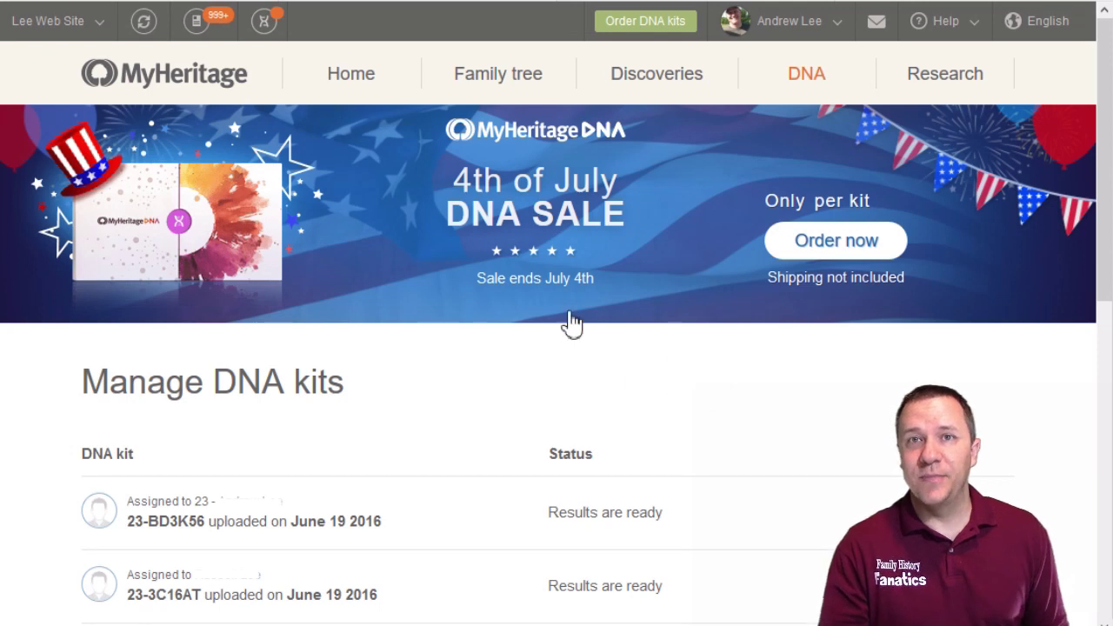
click(779, 514)
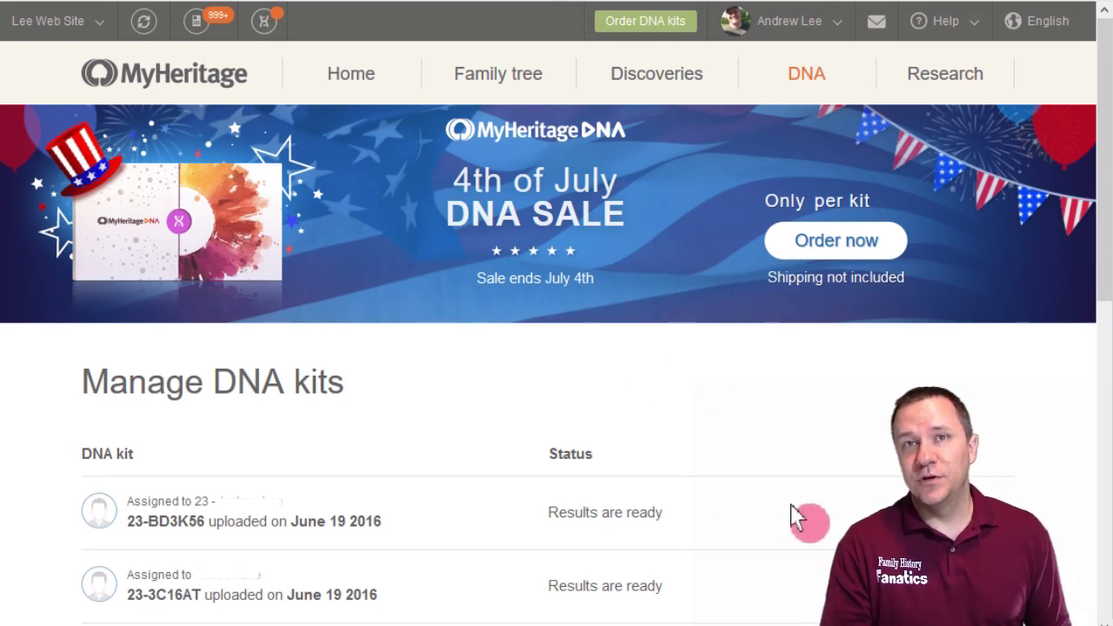
scroll(792, 515, down, 7)
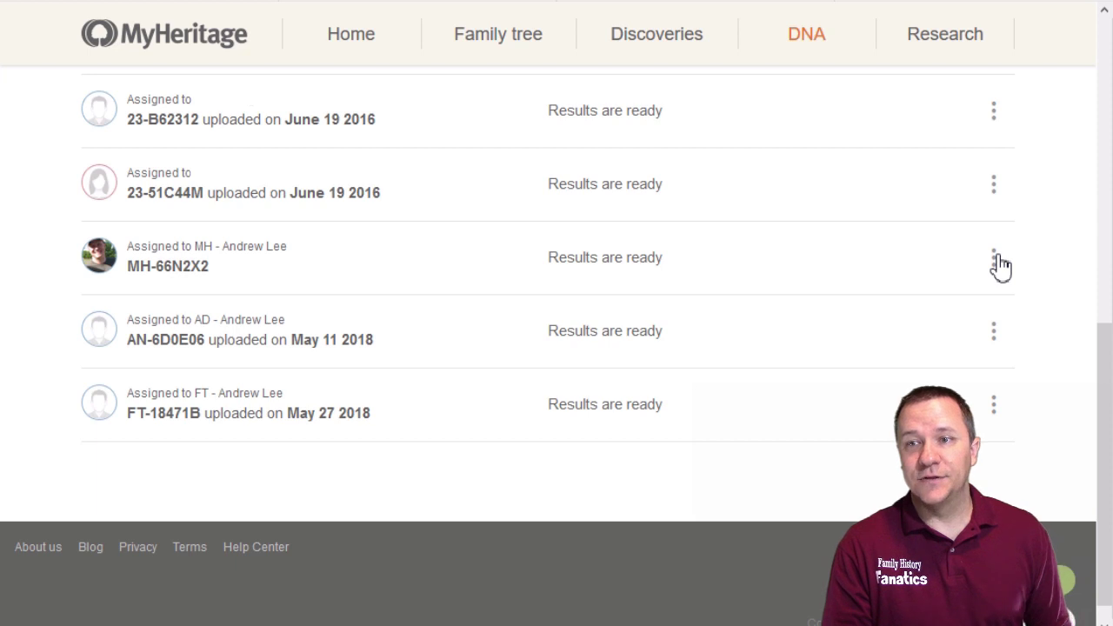
click(994, 259)
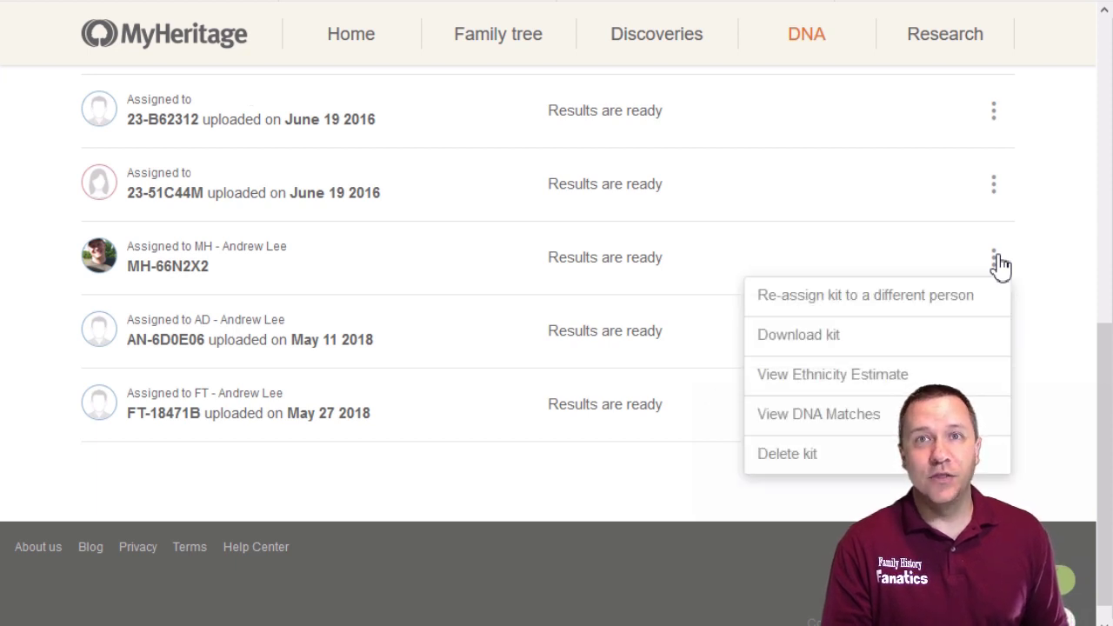
Request the MH kit download, accepting the responsibility statement so instructions are emailed
click(836, 339)
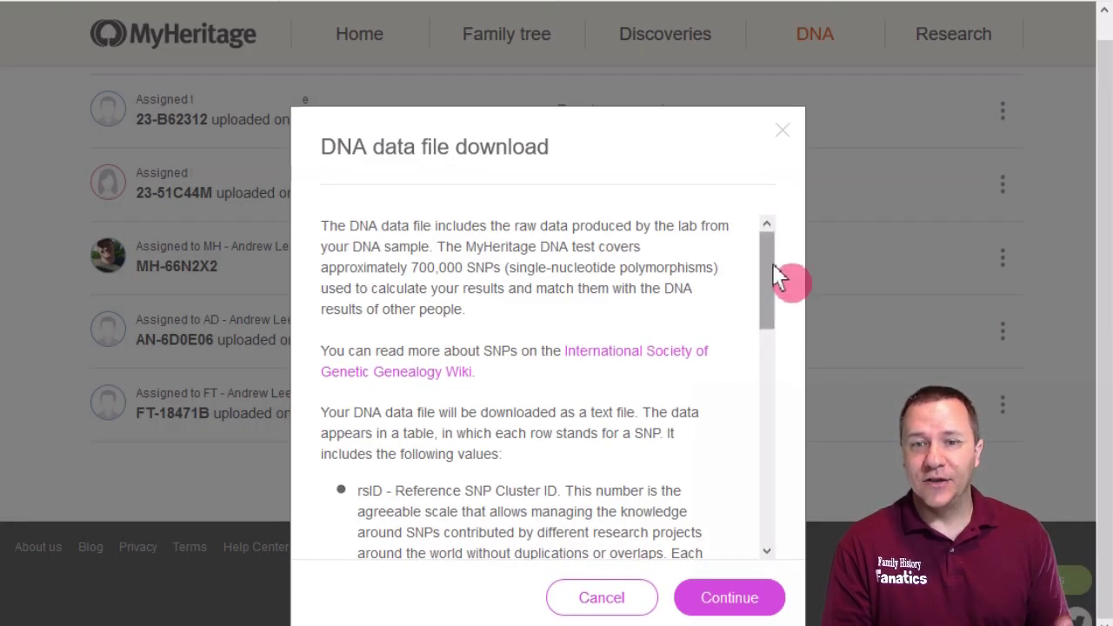
drag(773, 266, 757, 554)
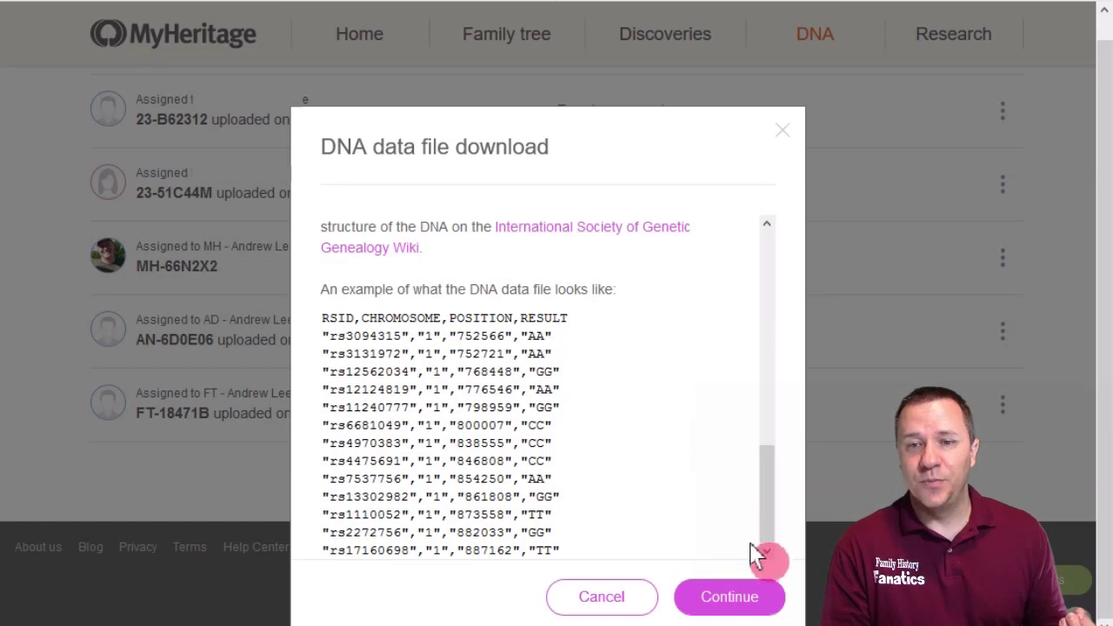
click(749, 598)
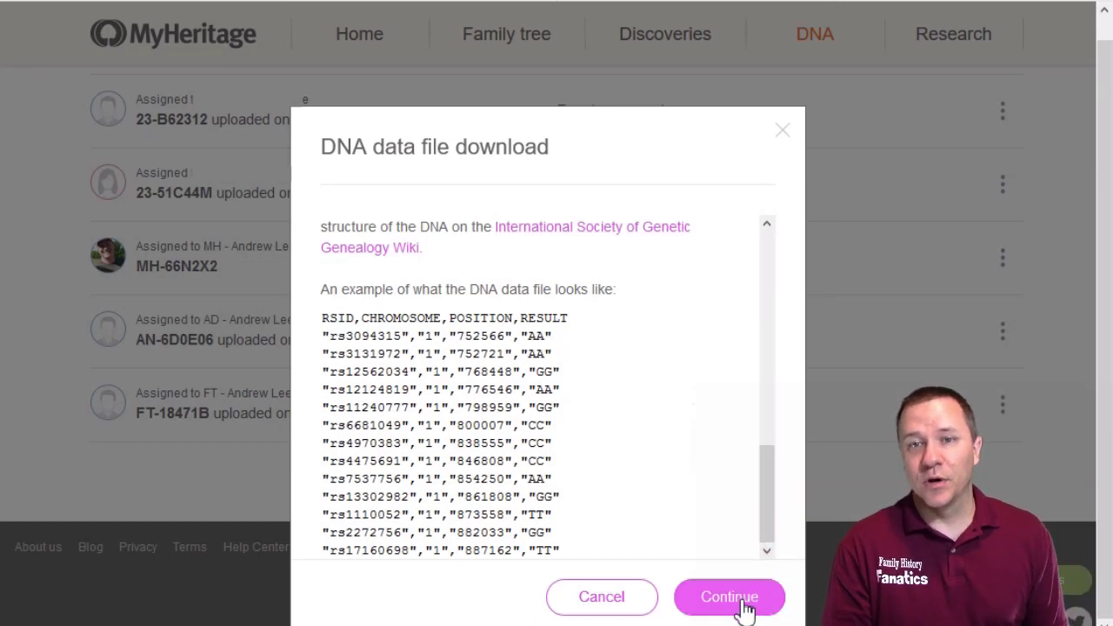
click(329, 304)
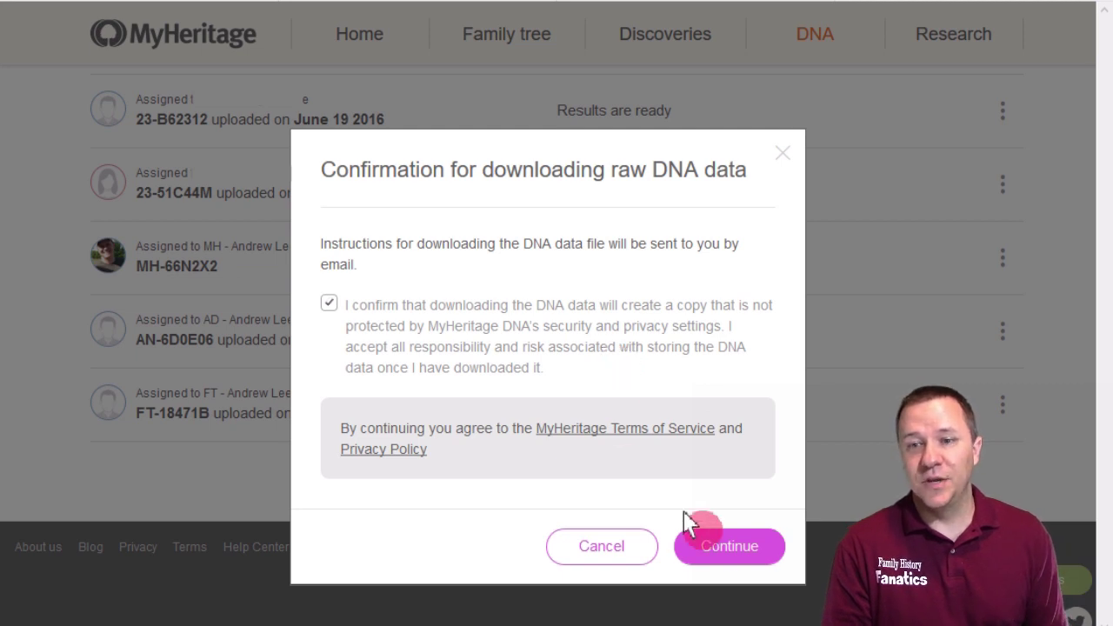
click(738, 548)
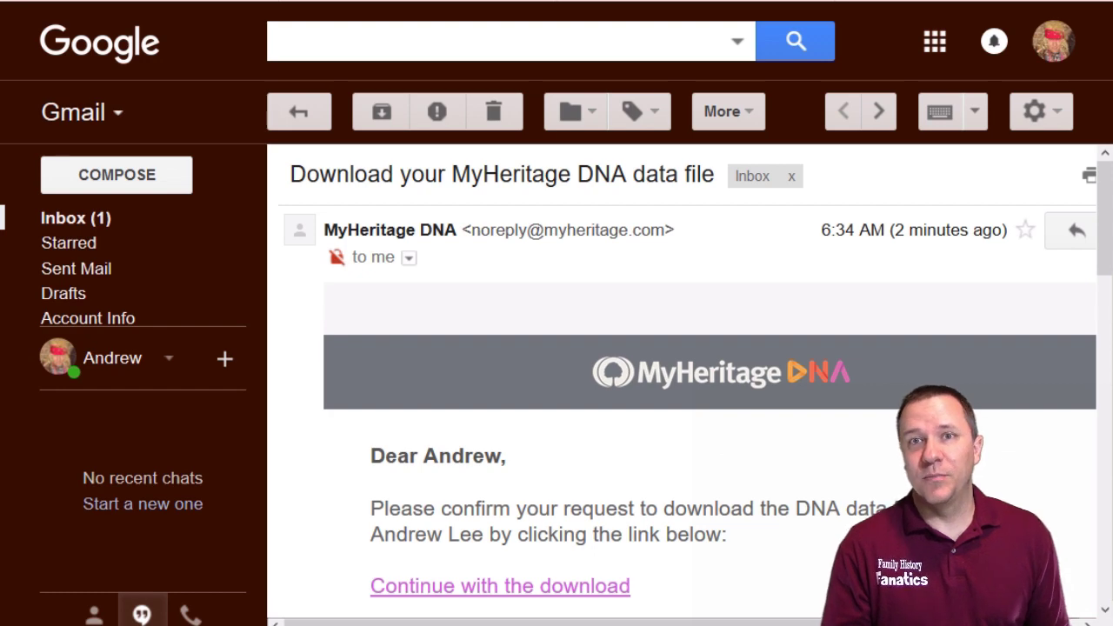
Follow the 'Continue with the download' link in the MyHeritage DNA email in Gmail
scroll(687, 382, down, 3)
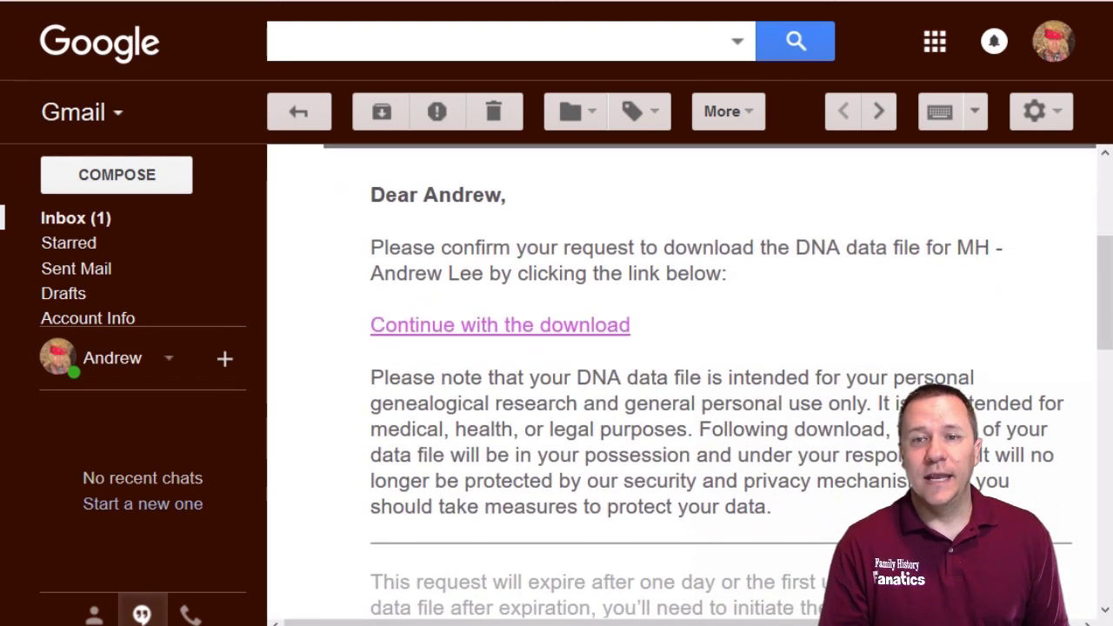
click(572, 329)
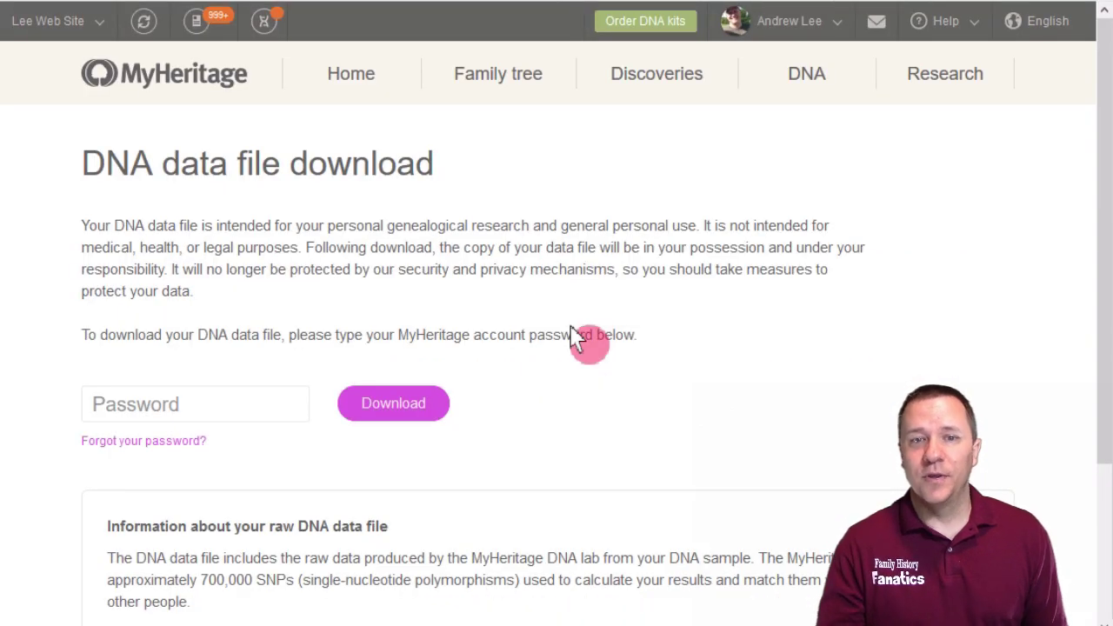
Enter the MyHeritage account password and download the DNA data file
click(248, 404)
key(ctrl+v)
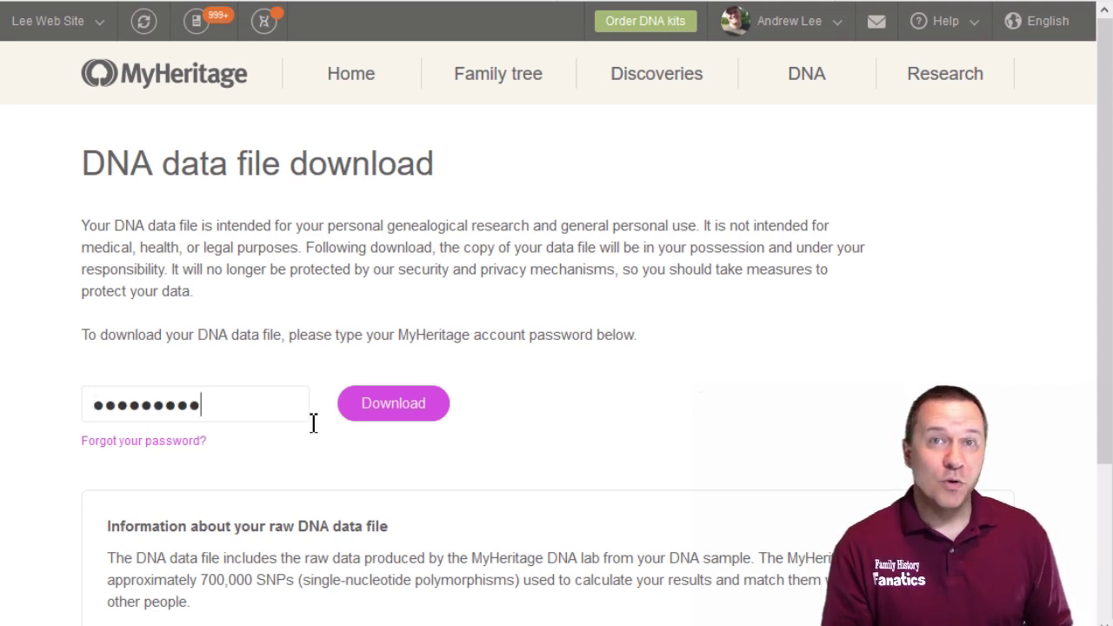
click(400, 417)
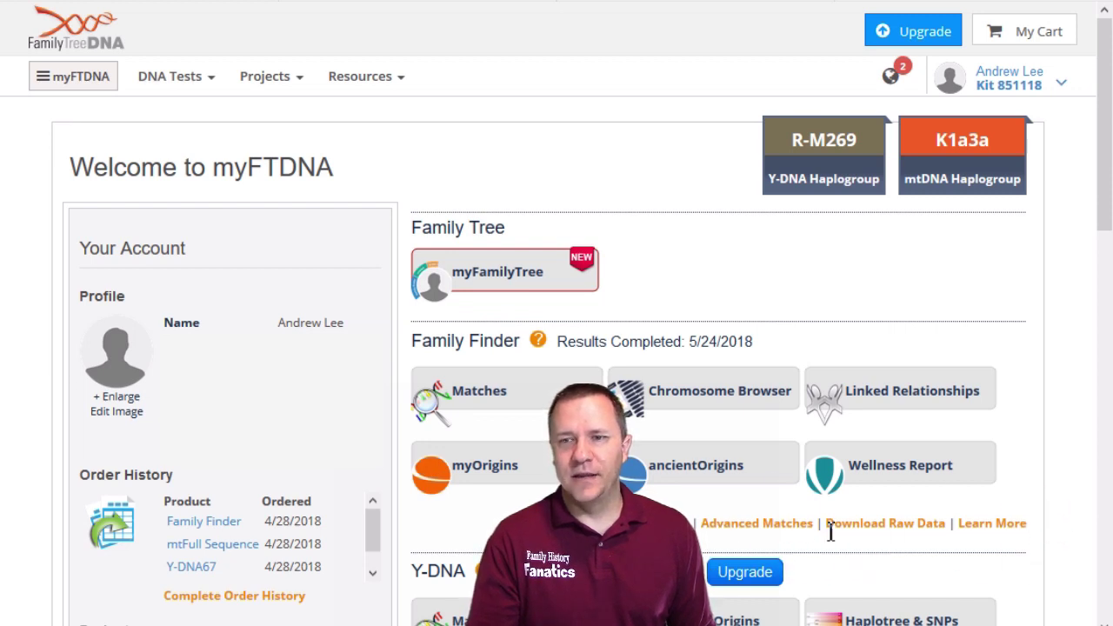
Download FamilyTreeDNA's Family Finder Build 37 Raw Data Concatenated (GZIP, CSV) file
click(894, 524)
scroll(896, 530, down, 4)
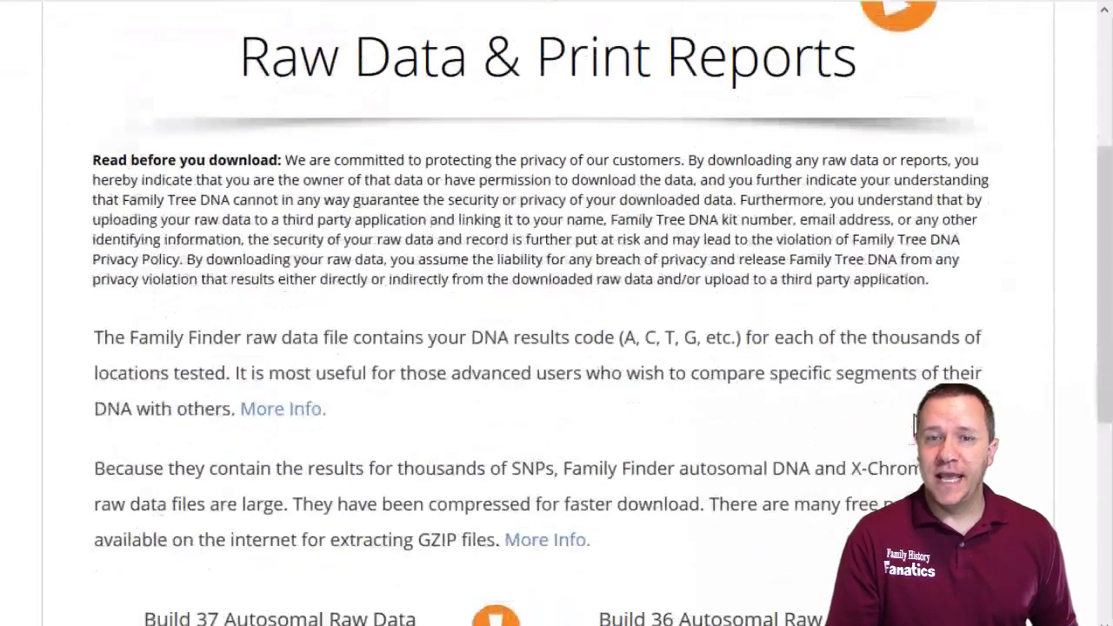
scroll(737, 494, down, 4)
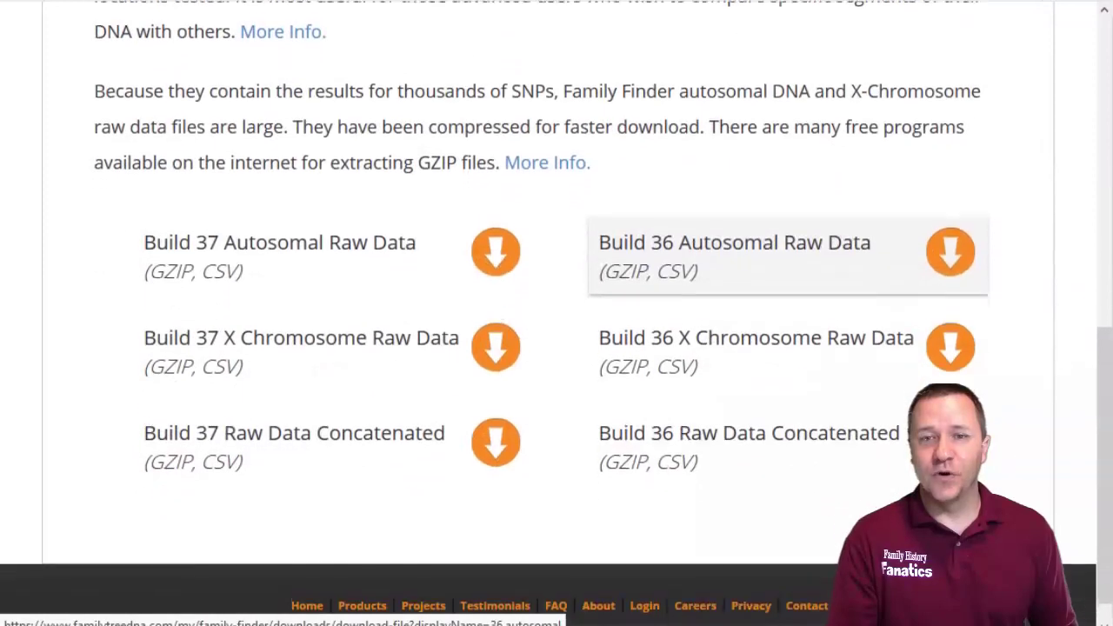
click(303, 374)
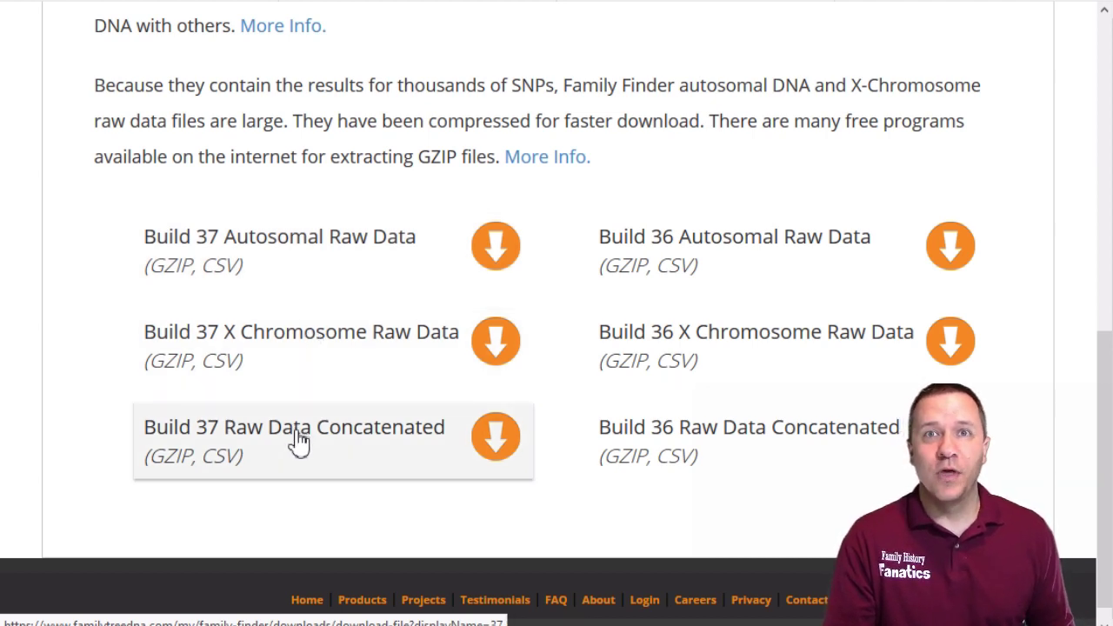
click(511, 414)
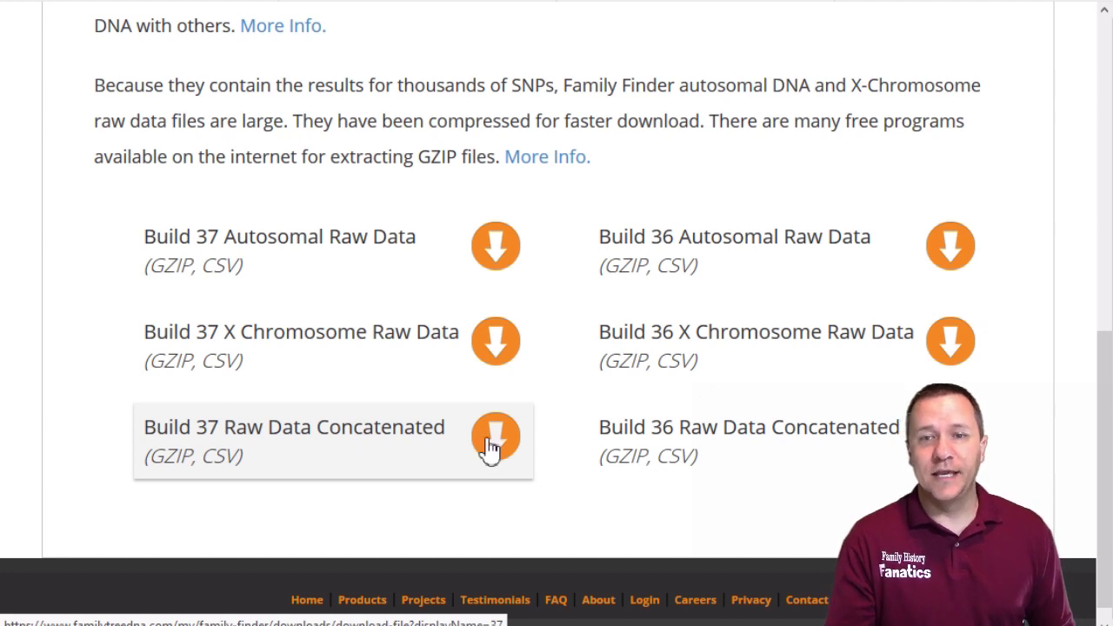
click(597, 461)
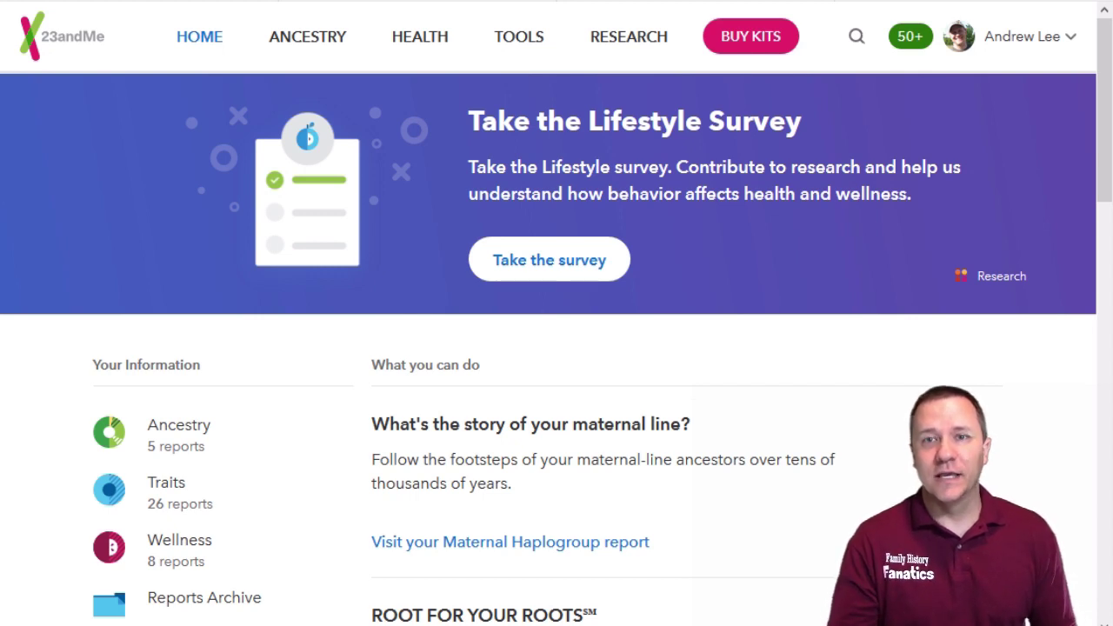
Open 23andMe's Browse Raw Data page from the TOOLS menu
mouse_move(539, 53)
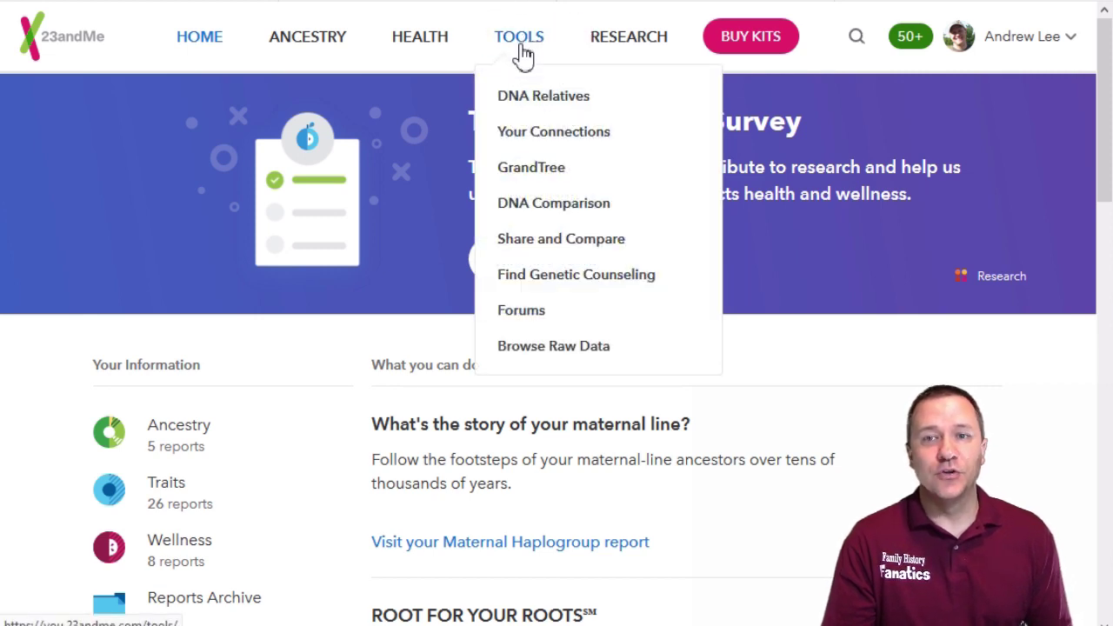
click(591, 352)
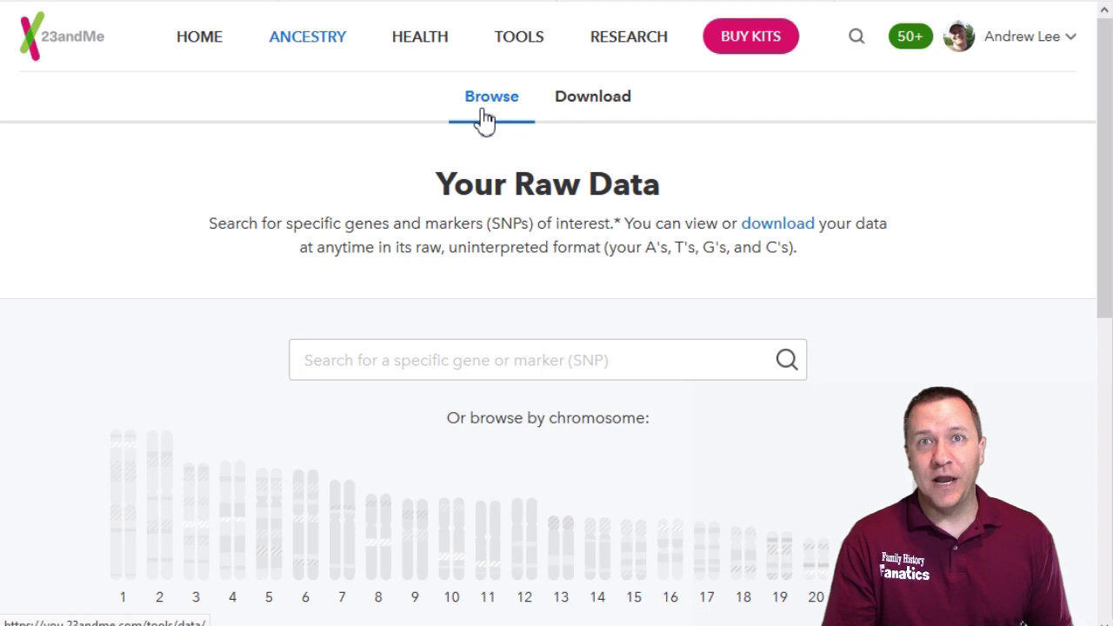
Submit the 23andMe raw data download request from the Download tab
click(598, 103)
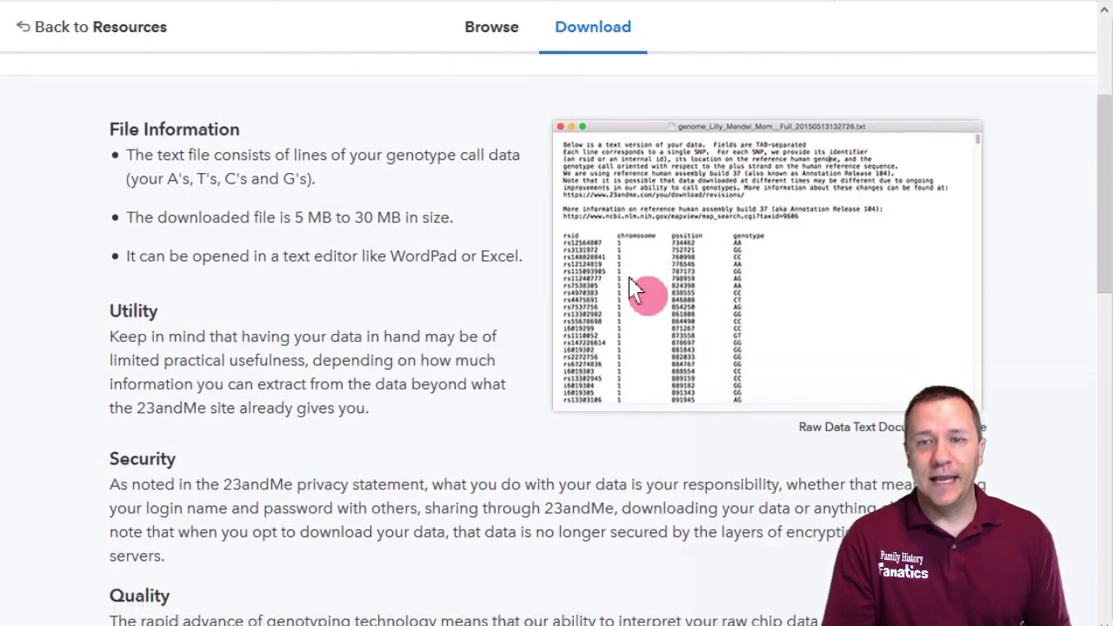
scroll(644, 293, down, 2)
scroll(635, 292, down, 3)
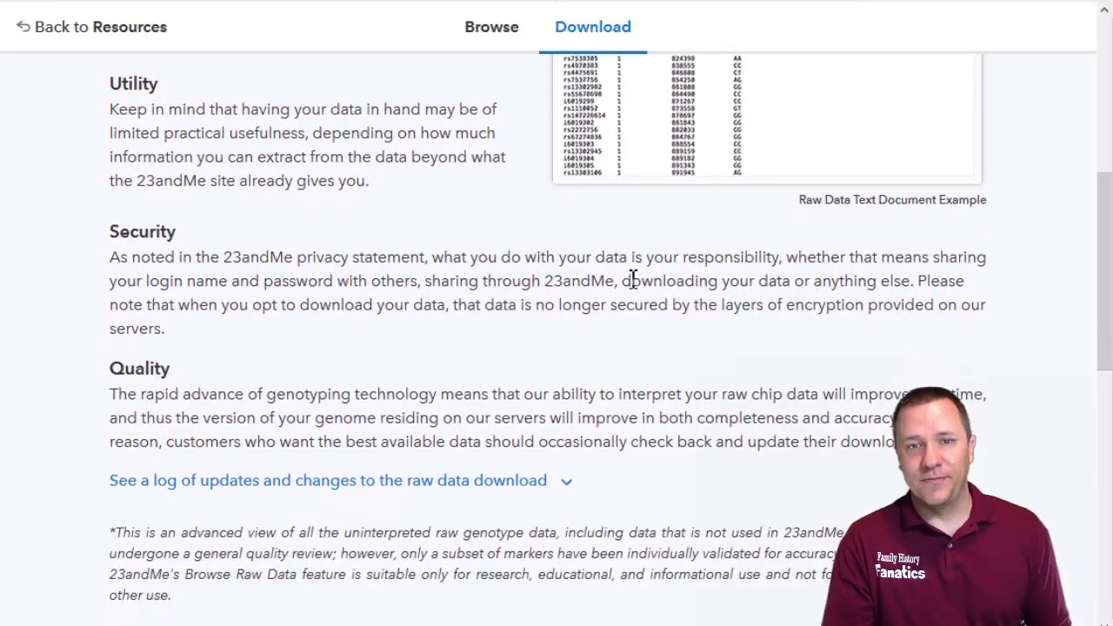
scroll(633, 278, down, 3)
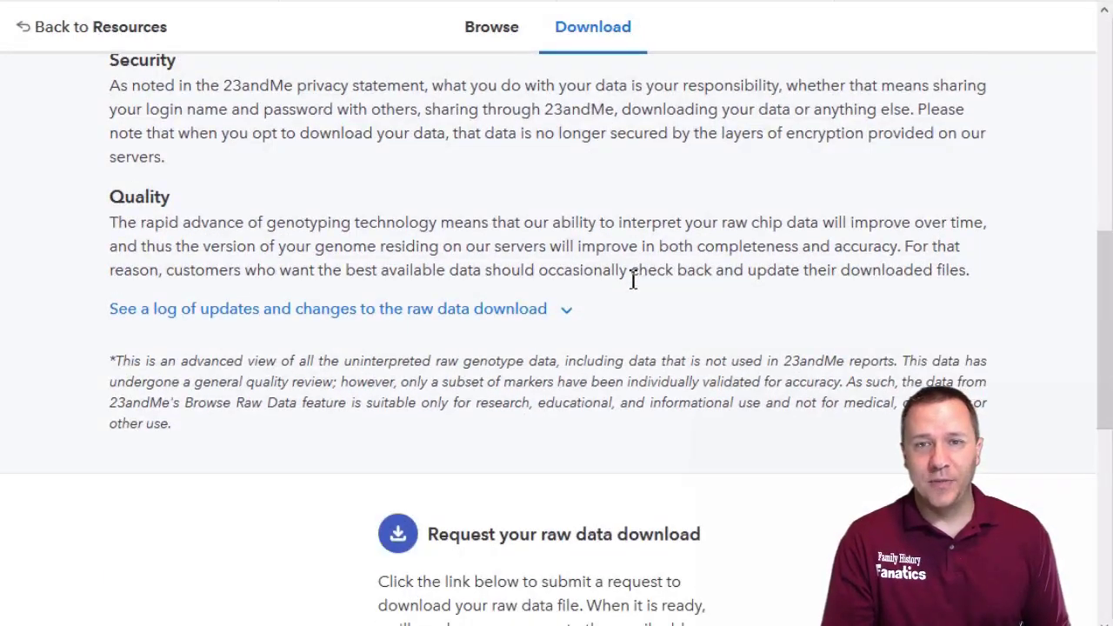
scroll(633, 279, down, 8)
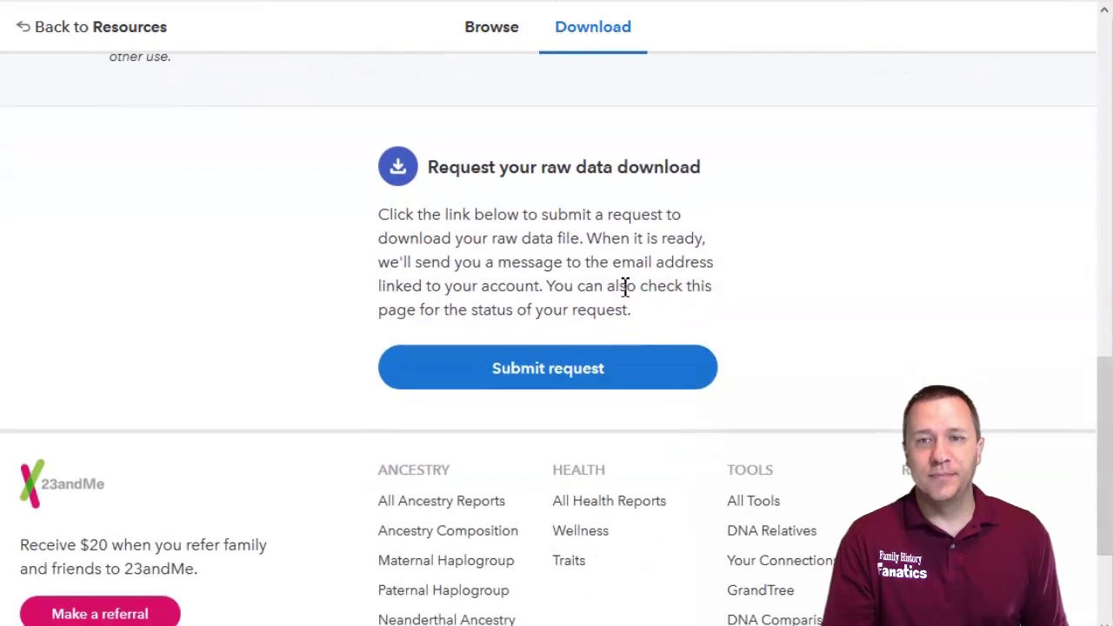
click(554, 375)
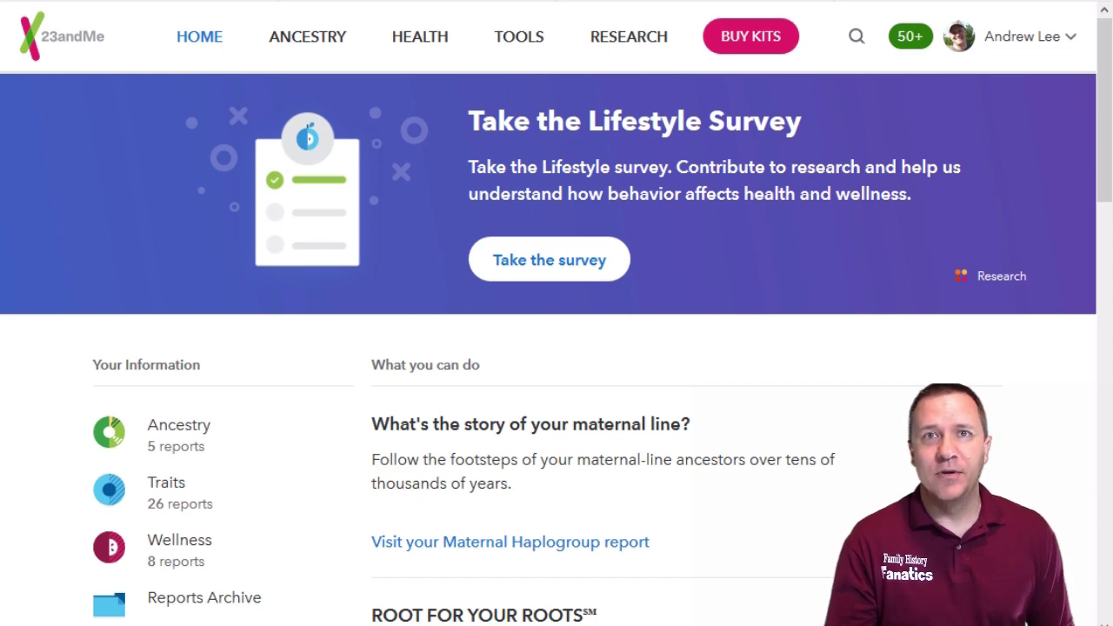
Download the ready 23andMe raw data file from Browse Raw Data's Download tab
mouse_move(519, 36)
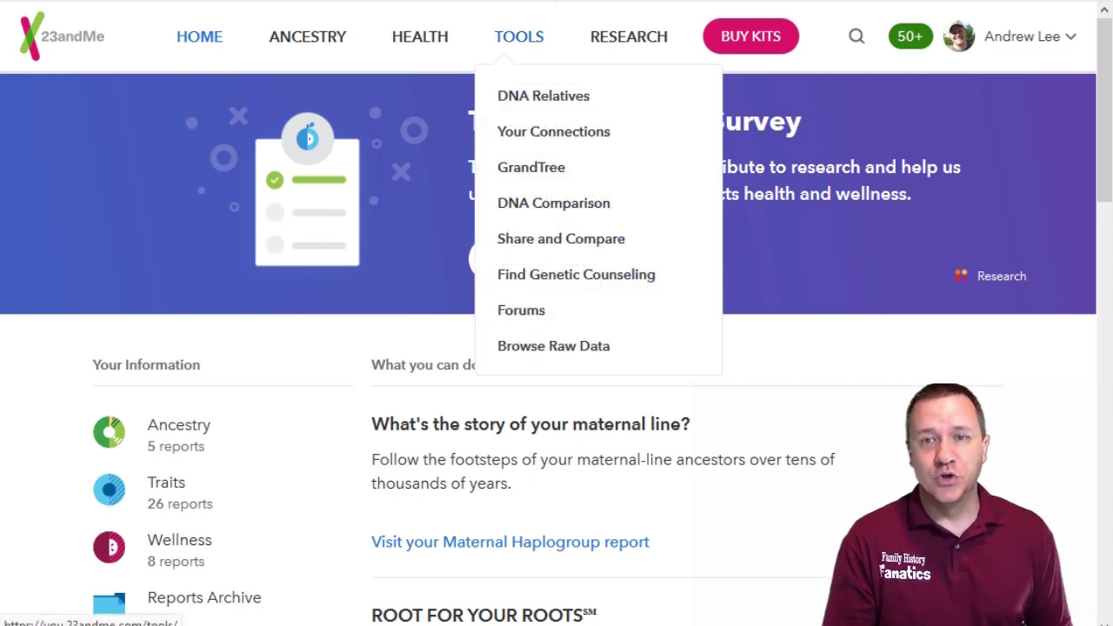
click(596, 352)
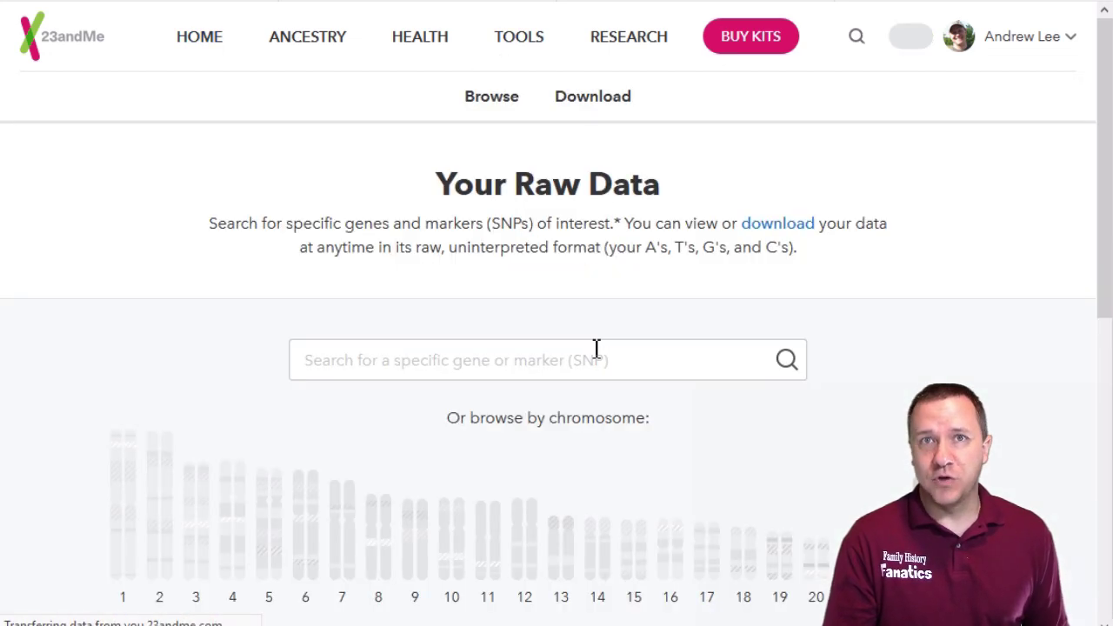
click(600, 104)
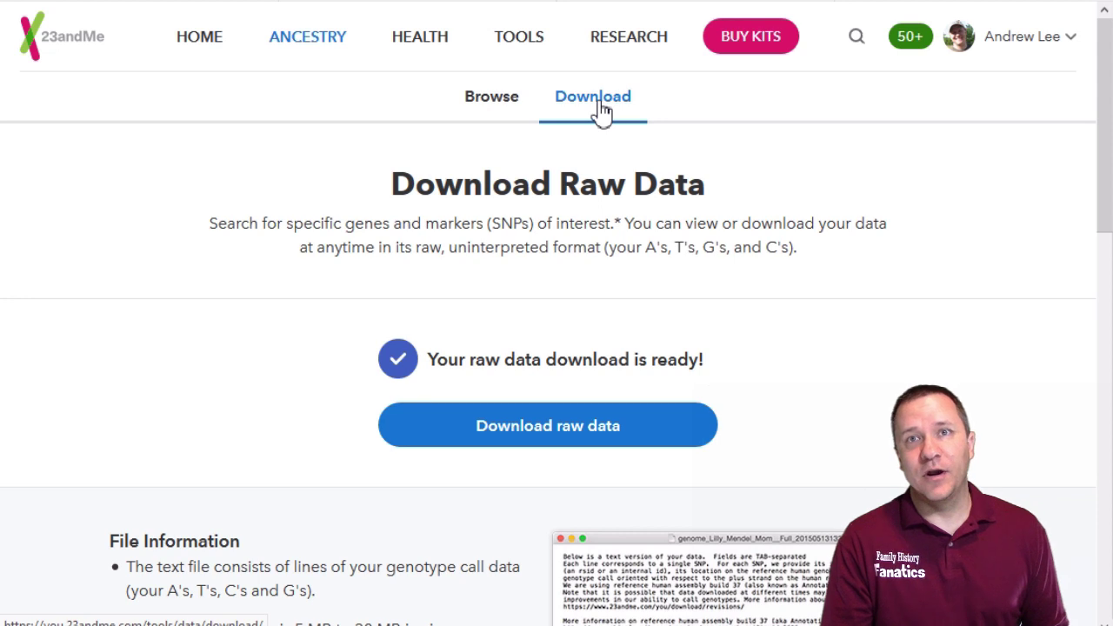
click(552, 435)
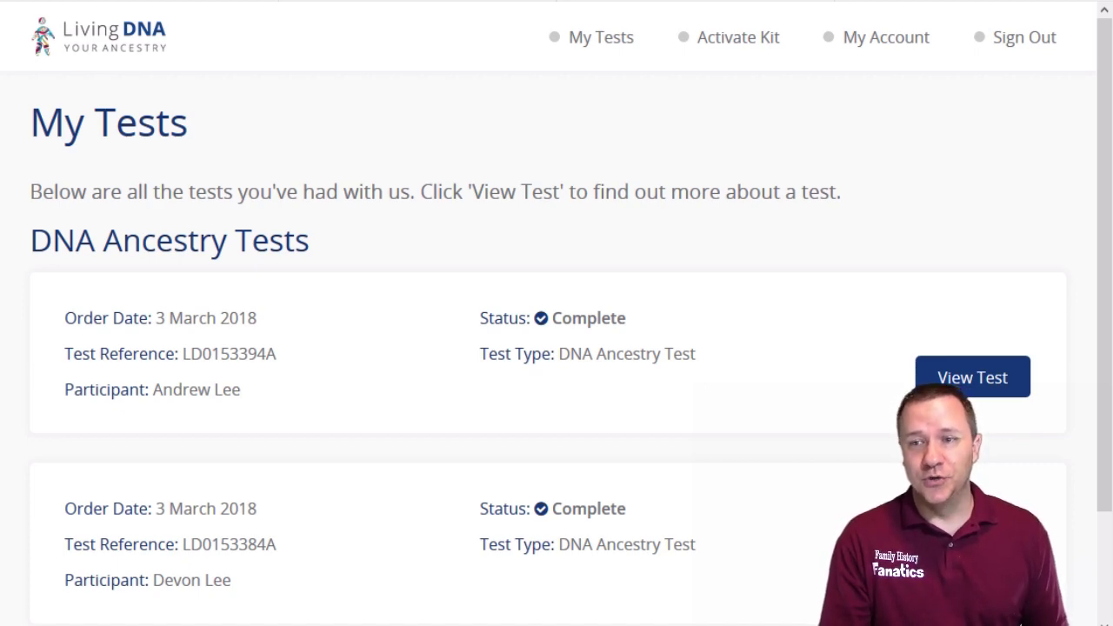
View the first completed Living DNA test's results and close the Welcome to Living DNA popup
click(994, 395)
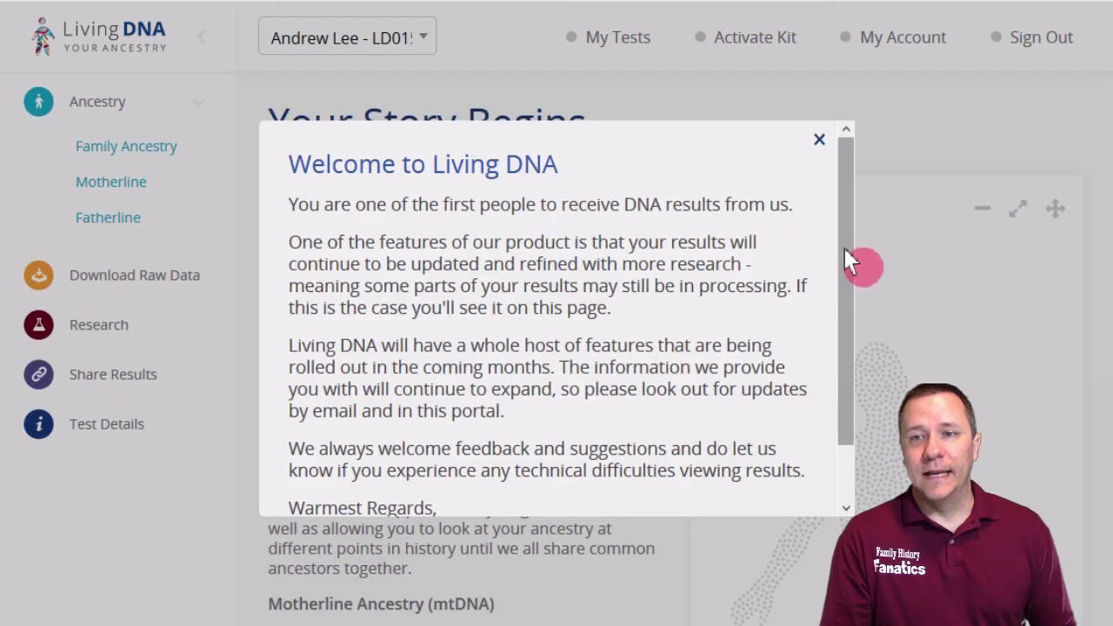
click(820, 141)
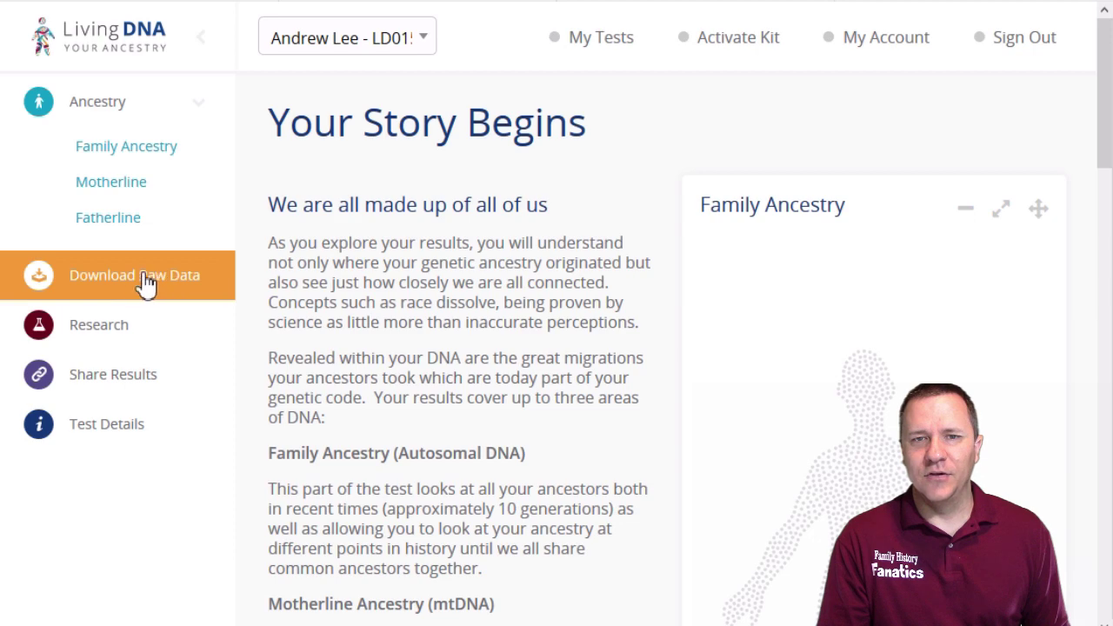
Tick the Living DNA raw data consent and download the autosomal (family ancestry) raw marker data
click(100, 283)
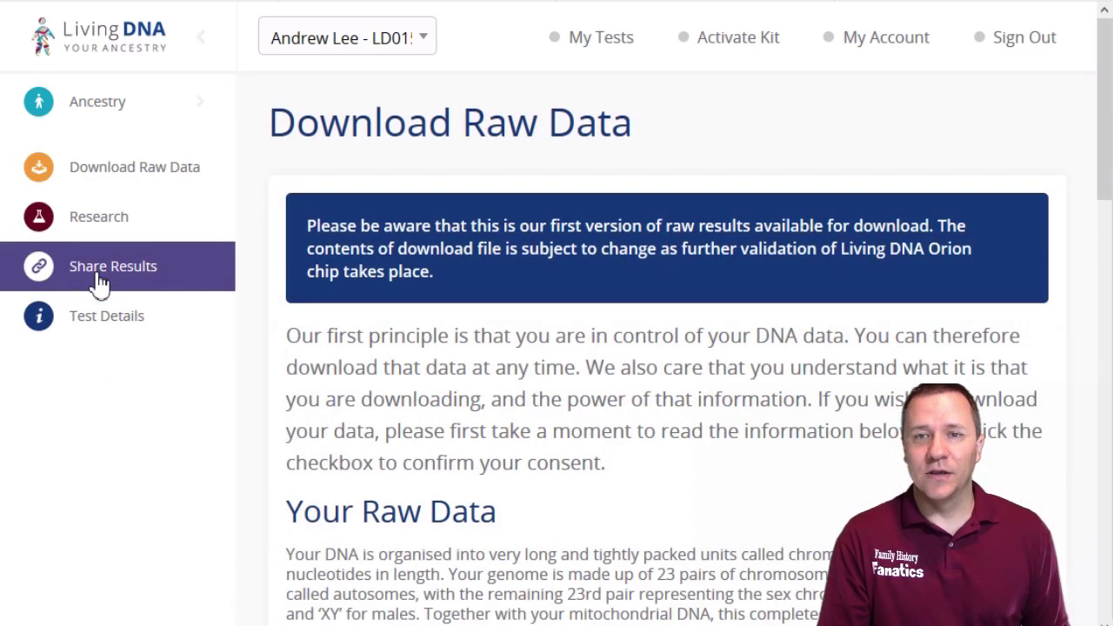
scroll(687, 467, down, 2)
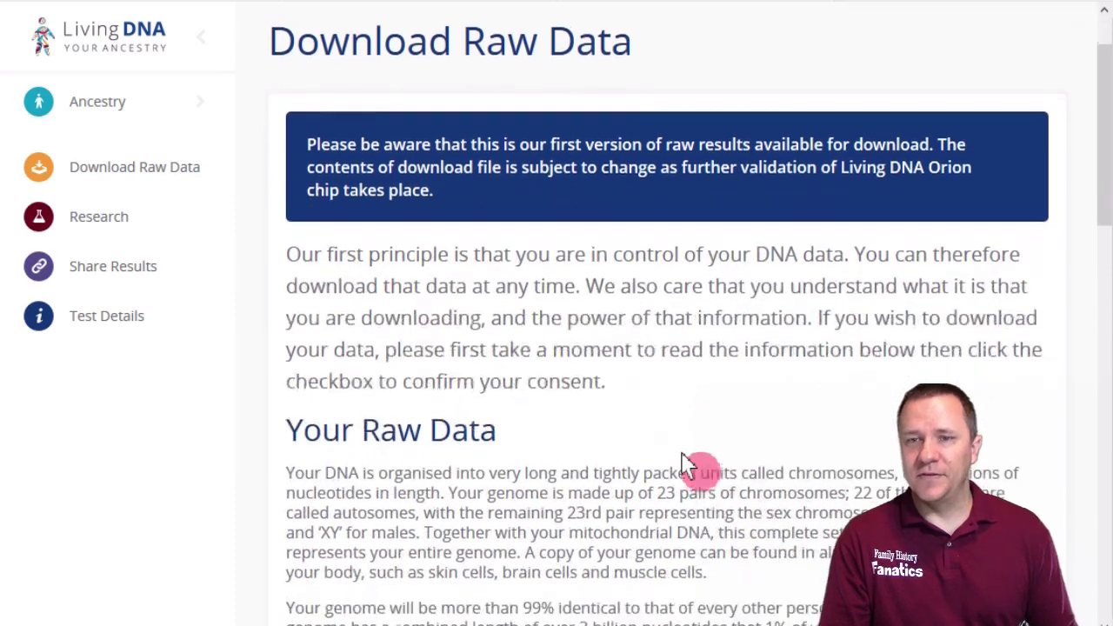
scroll(686, 454, down, 4)
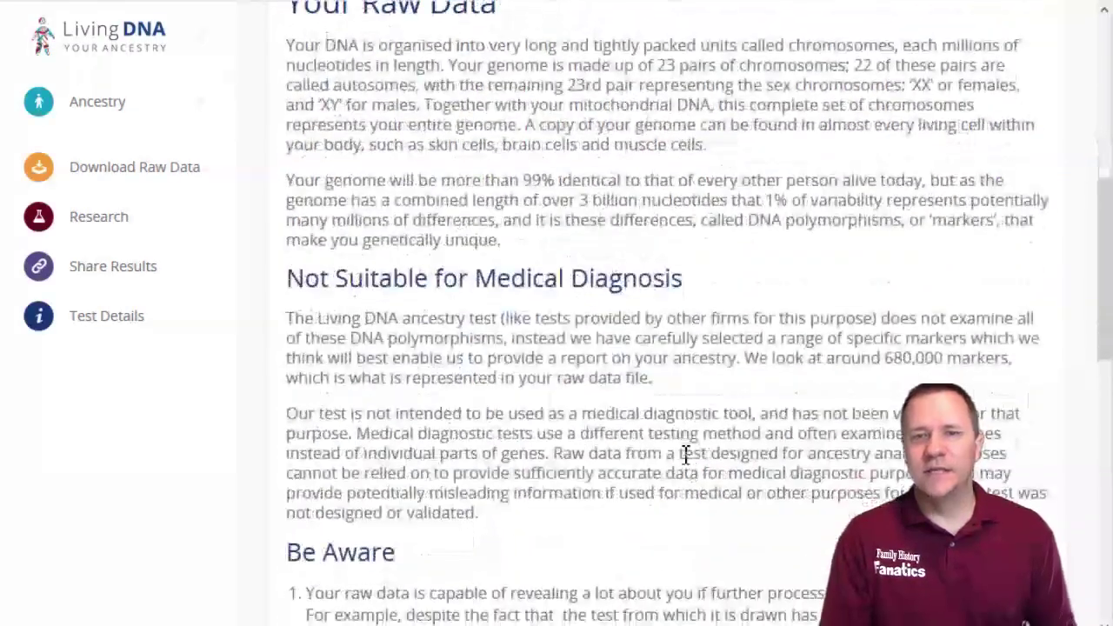
click(696, 468)
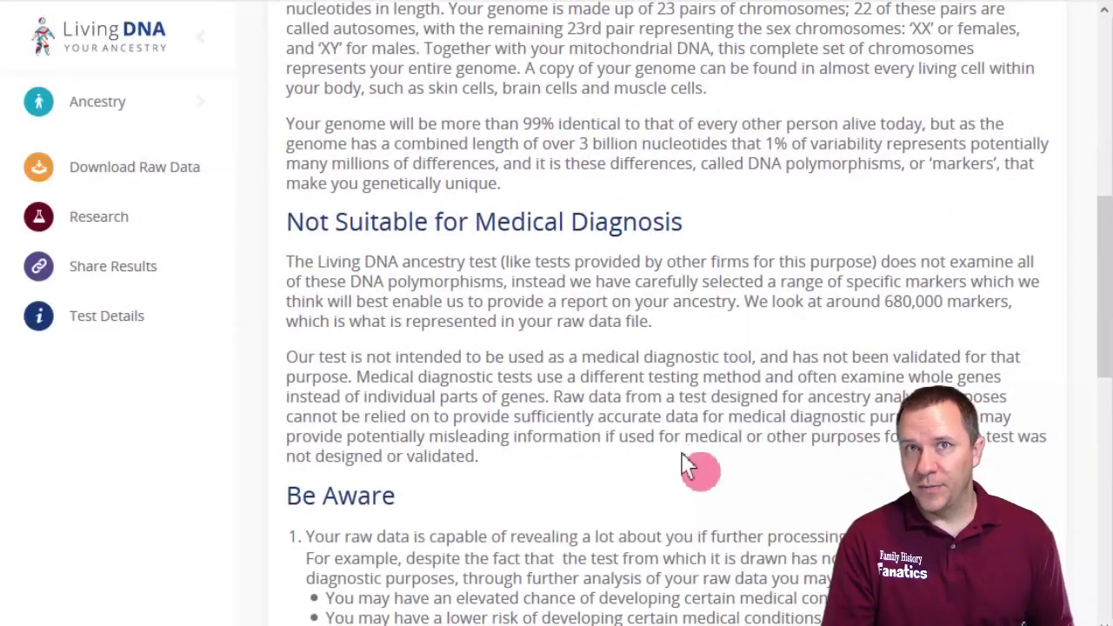
scroll(687, 467, down, 2)
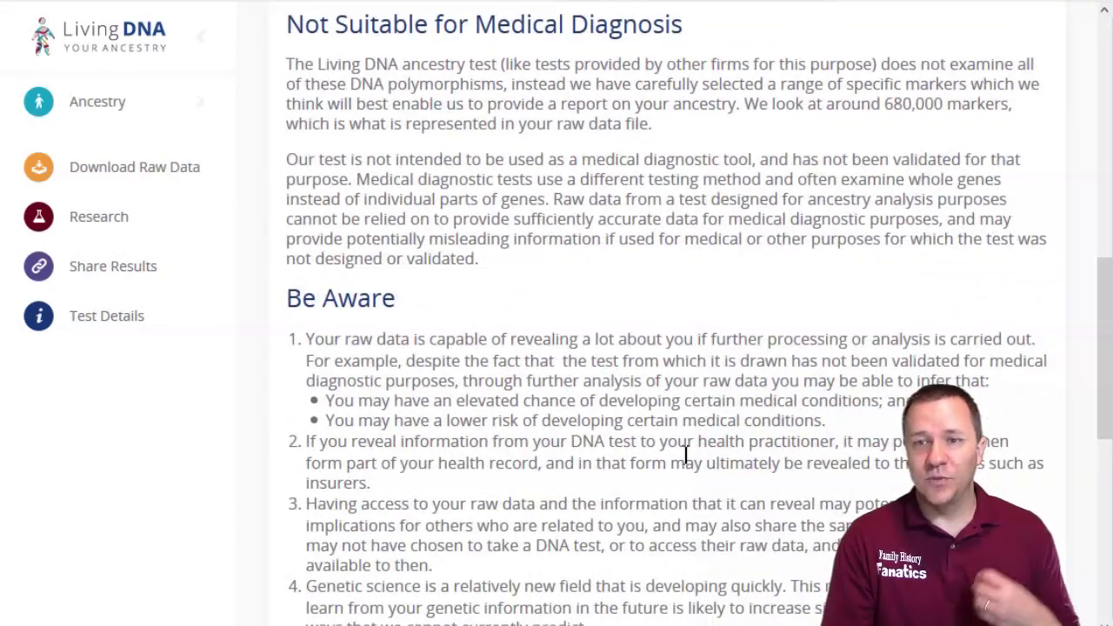
scroll(686, 454, down, 6)
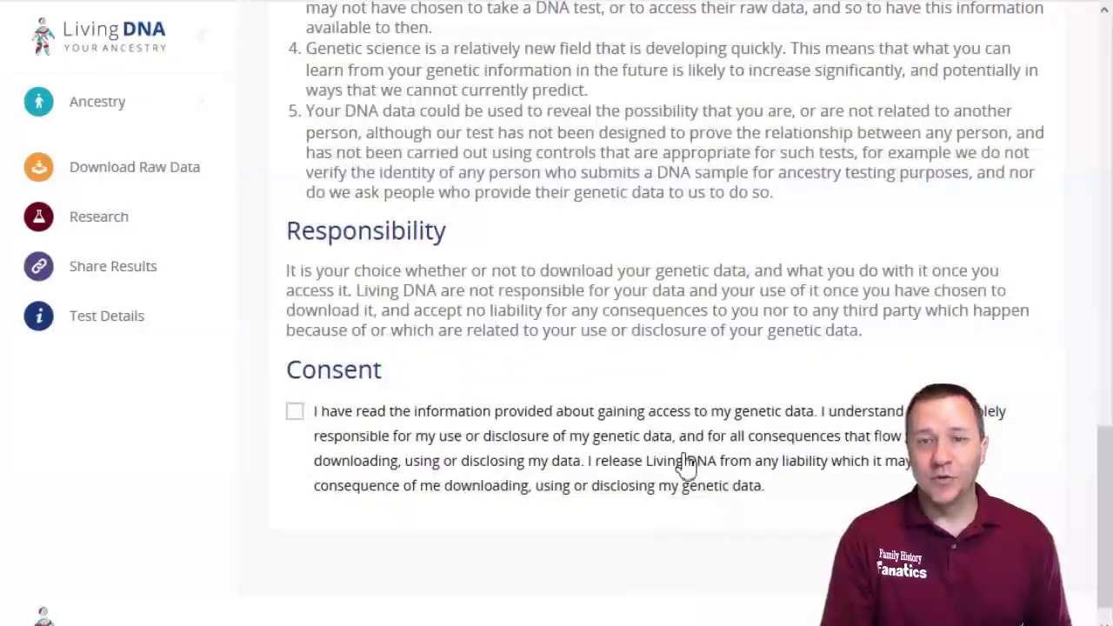
click(295, 415)
scroll(661, 400, down, 3)
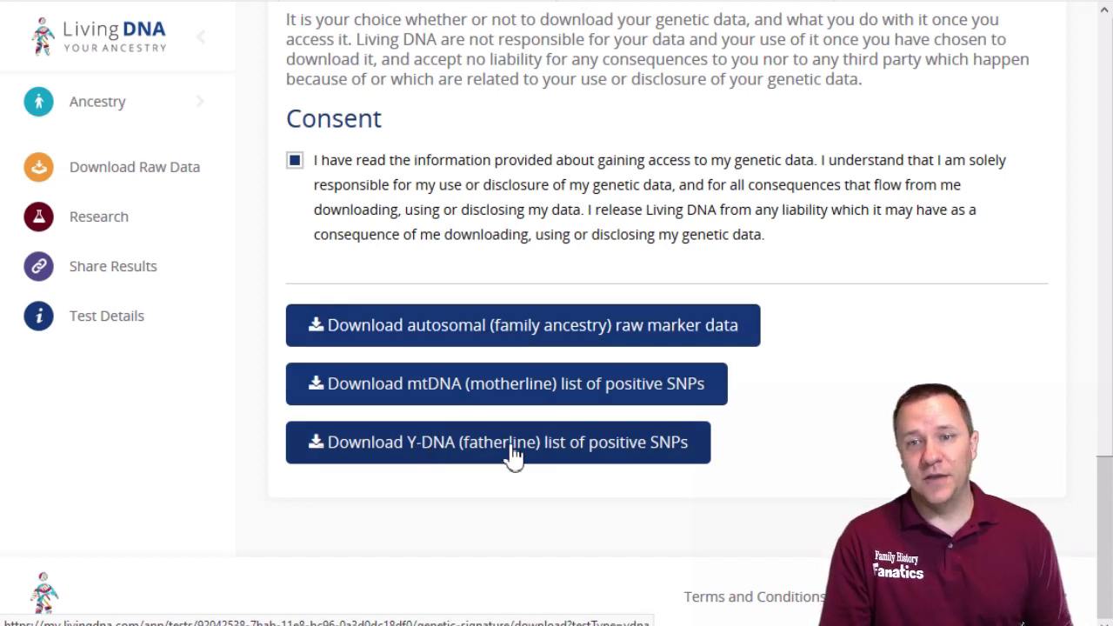
click(500, 339)
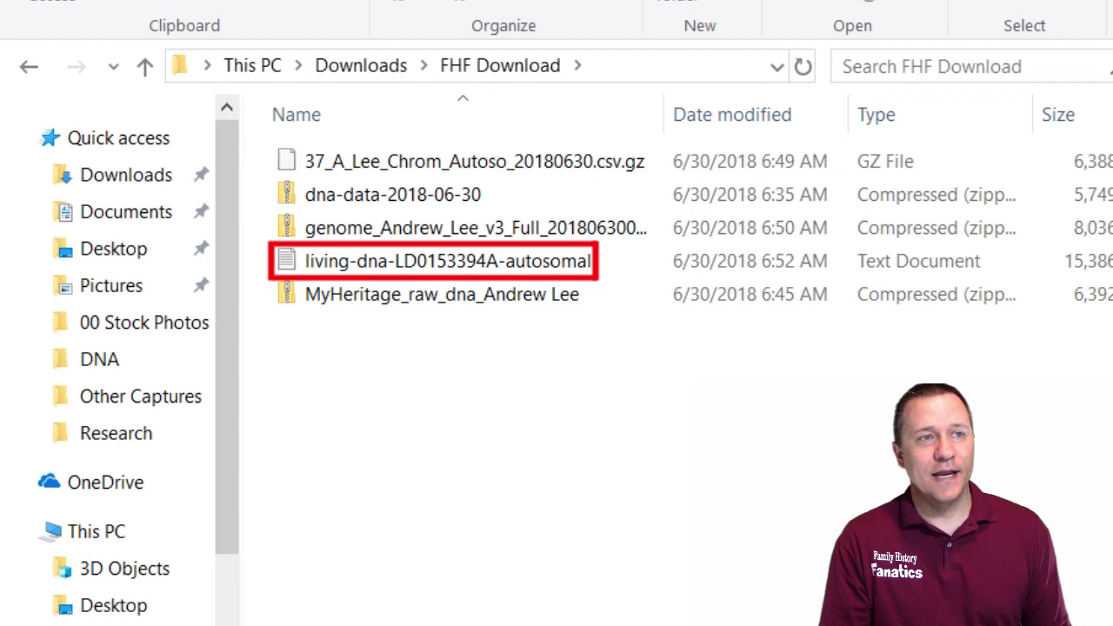